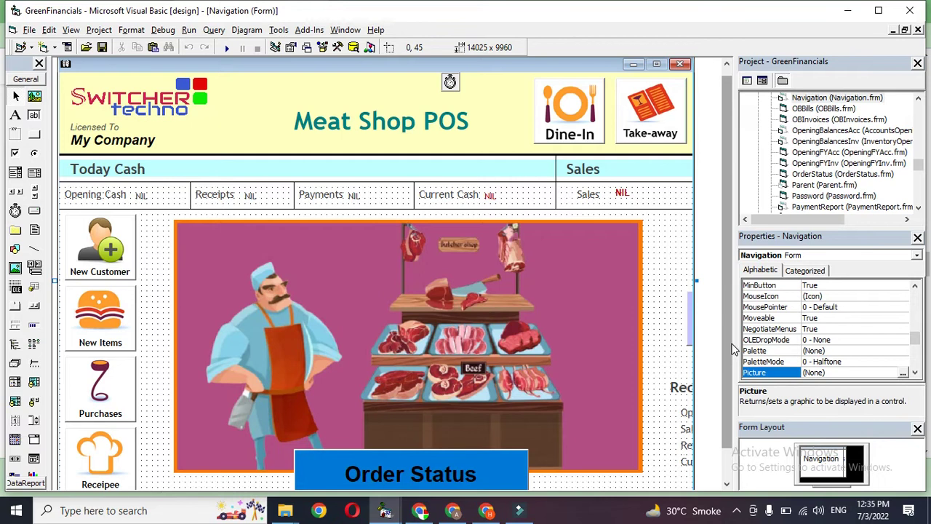
# - Run the project and log in to the Food Court company as Administrator
pyautogui.press('F5')
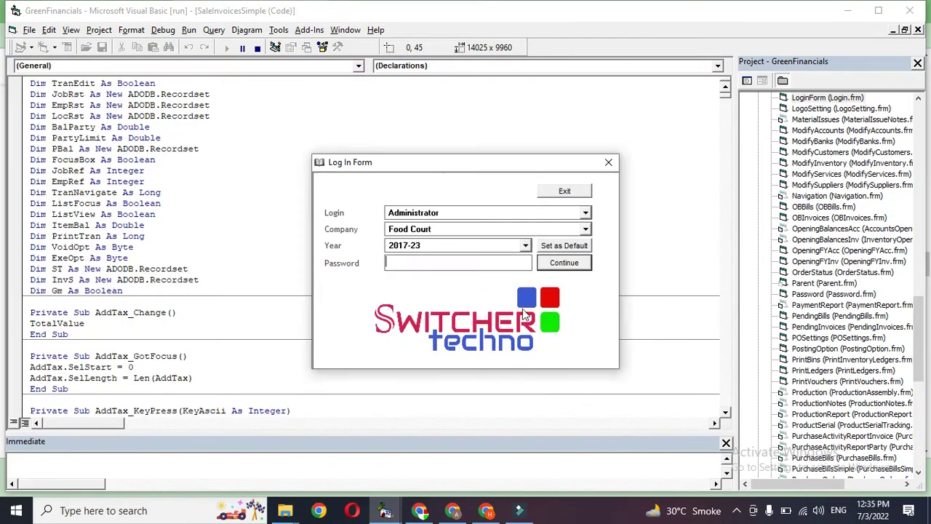
pyautogui.moveTo(459, 162); pyautogui.dragTo(426, 161)
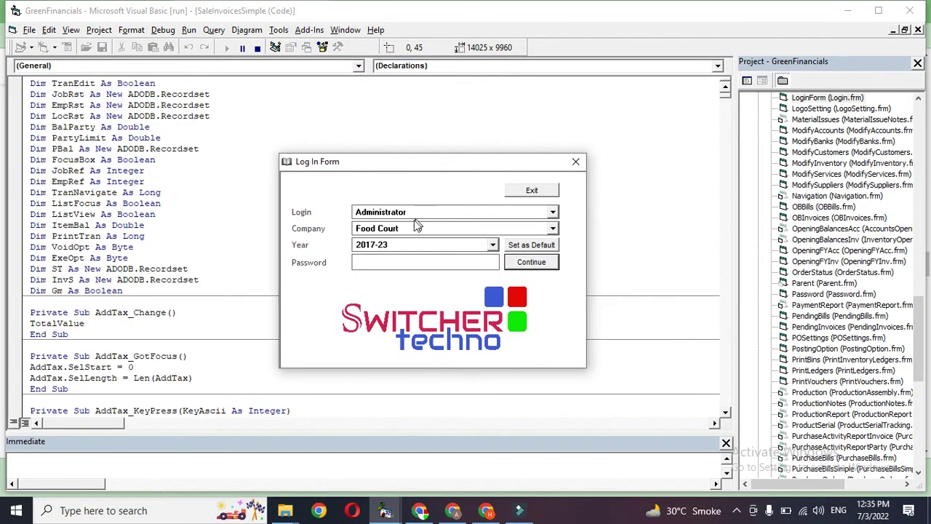
pyautogui.click(415, 219)
pyautogui.click(412, 231)
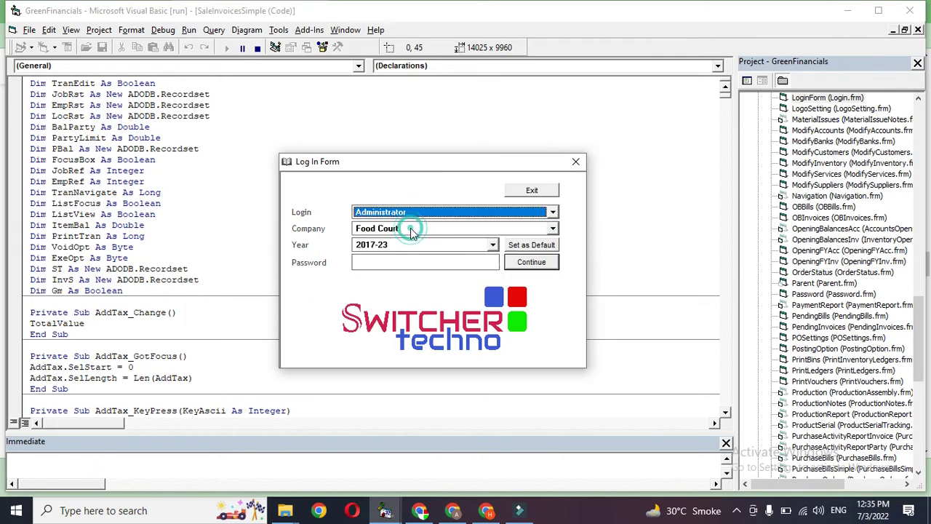
pyautogui.press('Return')
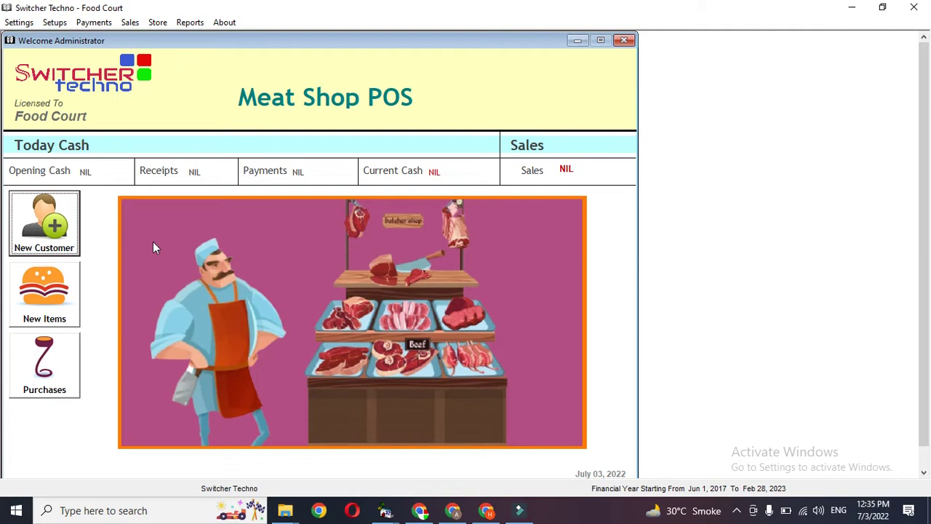
# - Open the inventory chart for new items and rename the Karahi Chicken subcategory to Chicken
pyautogui.click(66, 315)
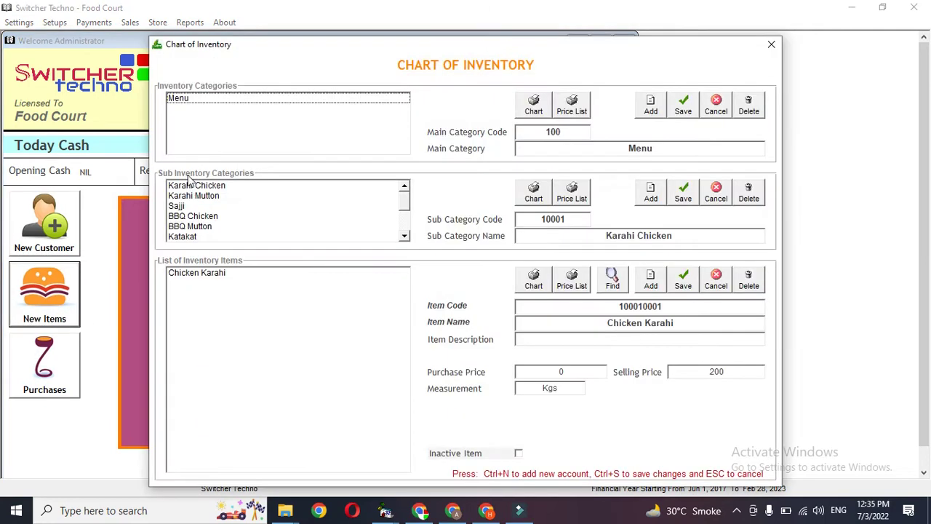
pyautogui.click(623, 235)
pyautogui.doubleClick(617, 235)
pyautogui.press('BackSpace')
pyautogui.click(676, 191)
# - Rename the Karahi Mutton subcategory to Mutton and save it
pyautogui.click(264, 197)
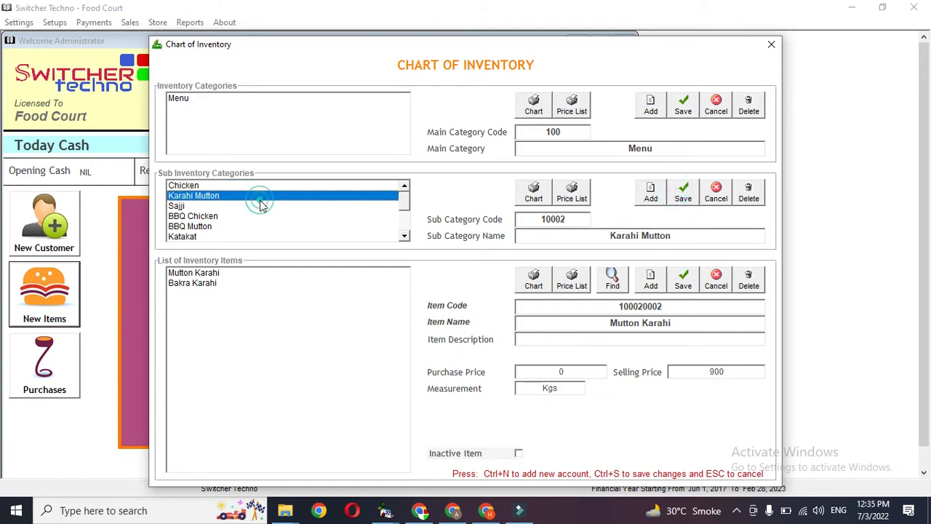
pyautogui.doubleClick(623, 234)
pyautogui.press('BackSpace')
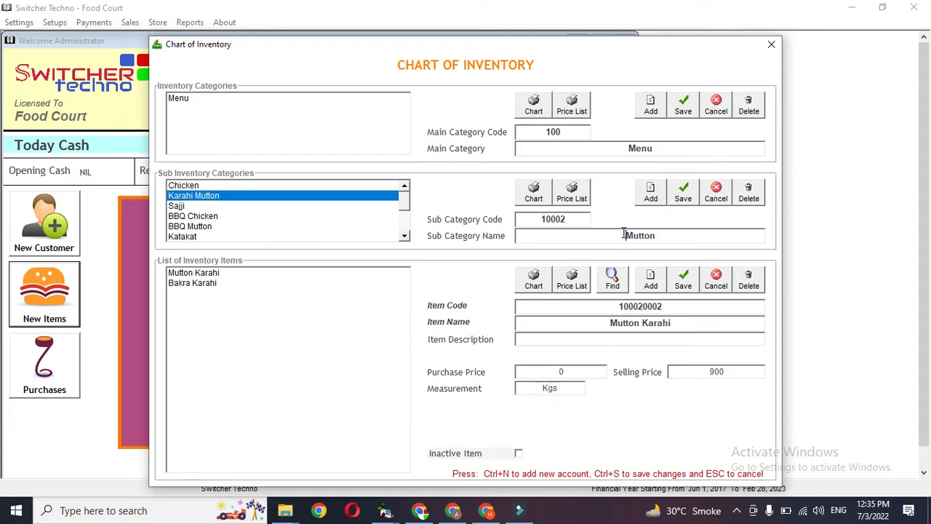
pyautogui.click(684, 192)
# - Rename the Sajji subcategory to Lamb and save it
pyautogui.click(247, 207)
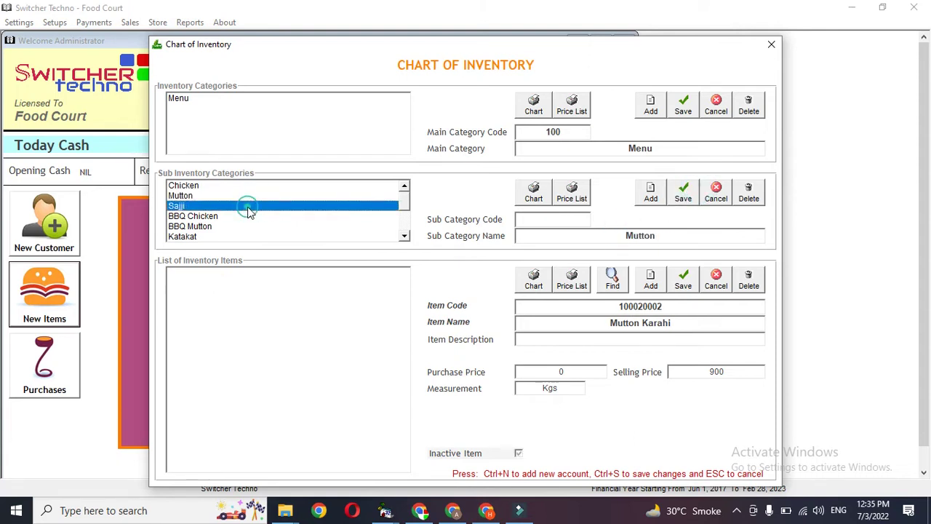
pyautogui.doubleClick(698, 241)
pyautogui.write('Lamb')
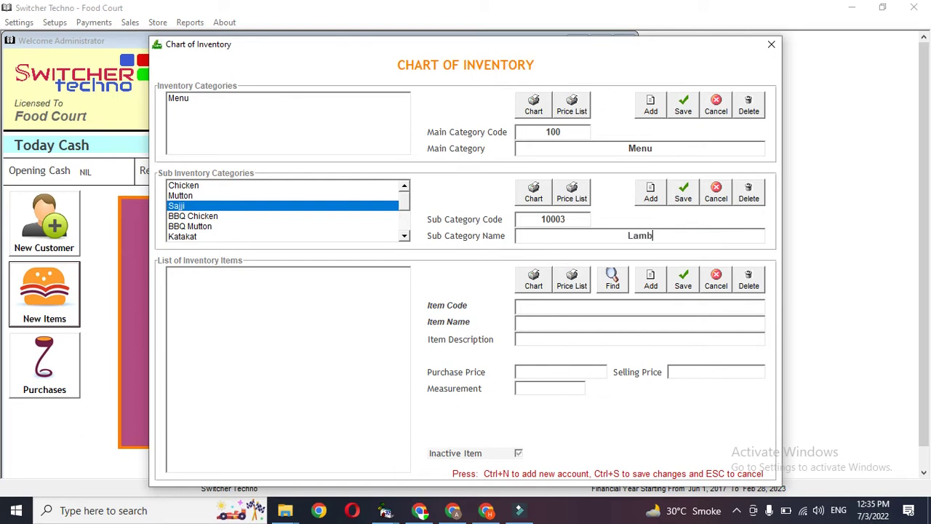
pyautogui.click(685, 195)
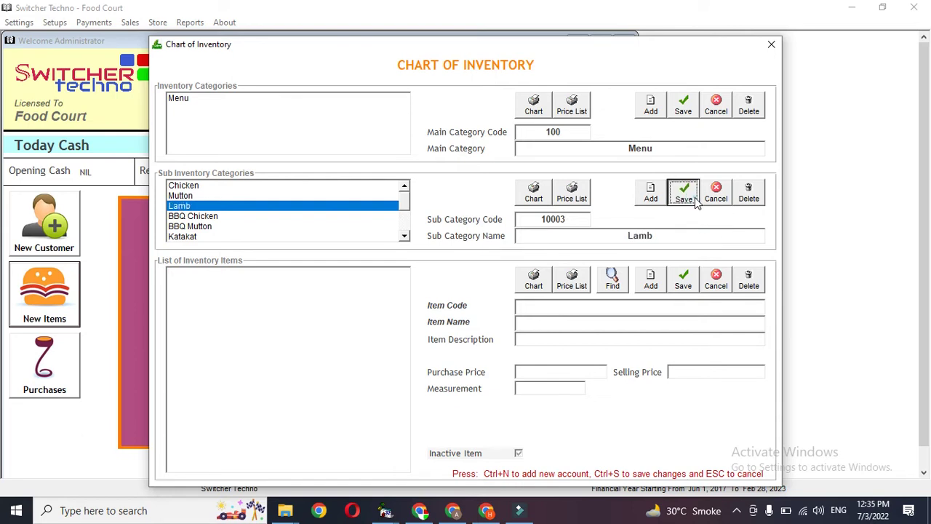
# - Rename the BBQ Chicken subcategory to Extra and save it
pyautogui.click(259, 217)
pyautogui.doubleClick(698, 236)
pyautogui.write('a')
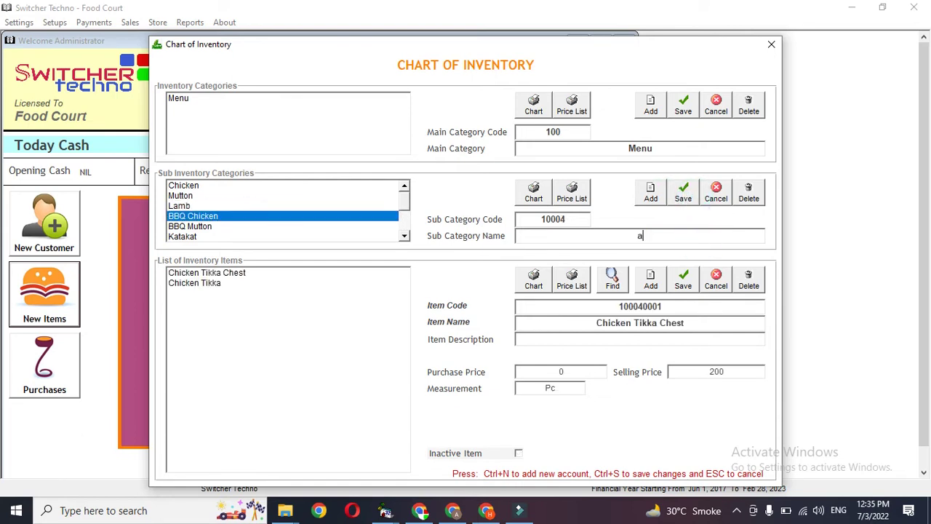
pyautogui.write('xtra')
pyautogui.click(685, 195)
# - Rename the Chicken Karahi item in the Chicken subcategory to Chicken Full and set its selling price to 1500
pyautogui.click(249, 186)
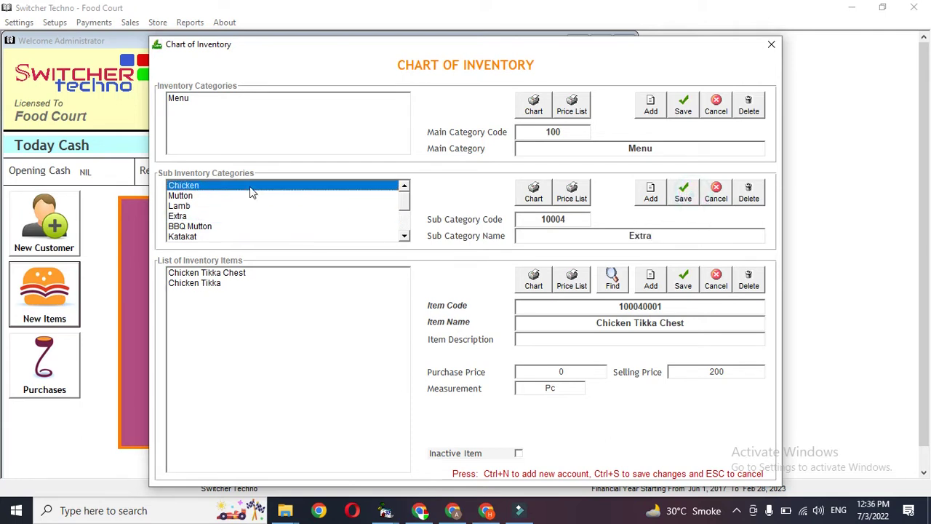
pyautogui.doubleClick(681, 326)
pyautogui.write('Full')
pyautogui.press('Return')
pyautogui.press('Return')
pyautogui.press('Return')
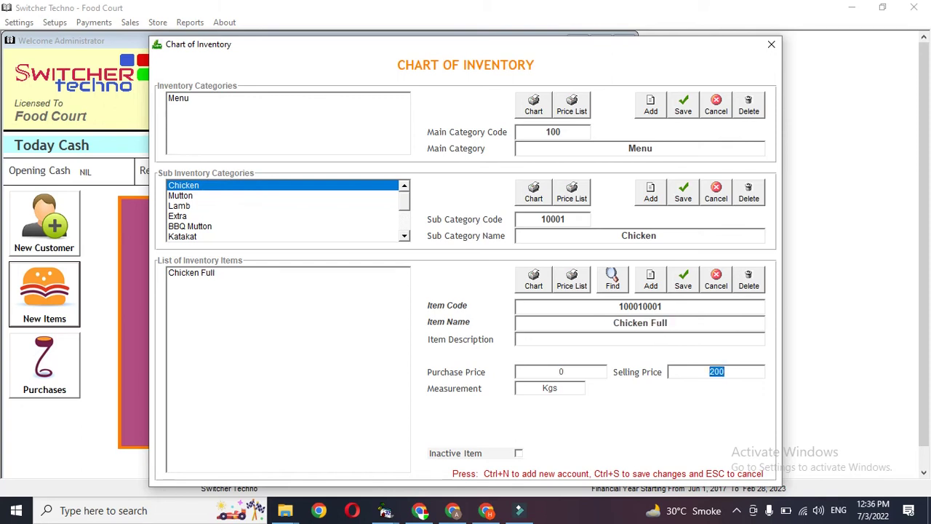
pyautogui.write('15')
pyautogui.press('Return')
pyautogui.press('Return')
# - Add an item named Chicken Half to the Chicken subcategory with a selling price of 750
pyautogui.click(652, 291)
pyautogui.write('Chicken Half')
pyautogui.press('Return')
pyautogui.press('Return')
pyautogui.write('750')
pyautogui.press('Return')
# - Add an item named Bonless Chicken to the Chicken subcategory with a selling price of 900
pyautogui.press('Return')
pyautogui.write('Bonless Chicken')
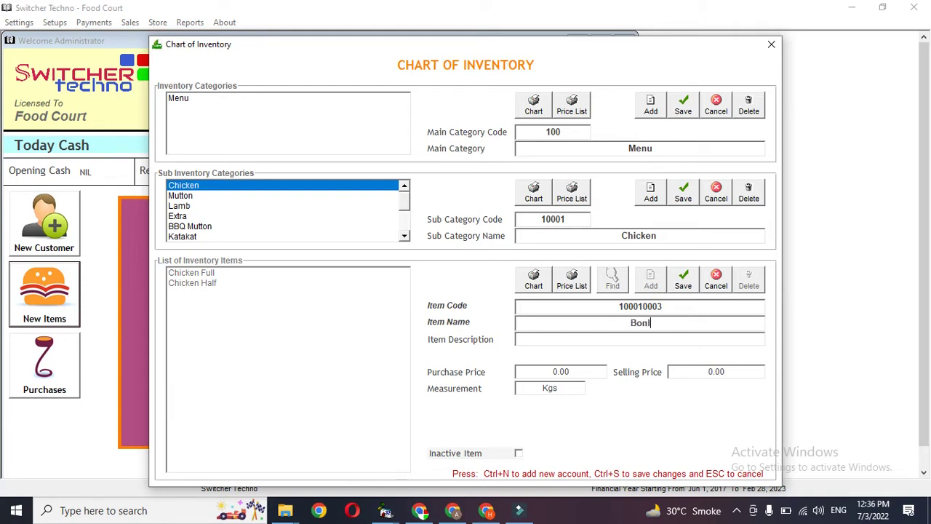
pyautogui.press('Return')
pyautogui.press('Return')
pyautogui.write('900')
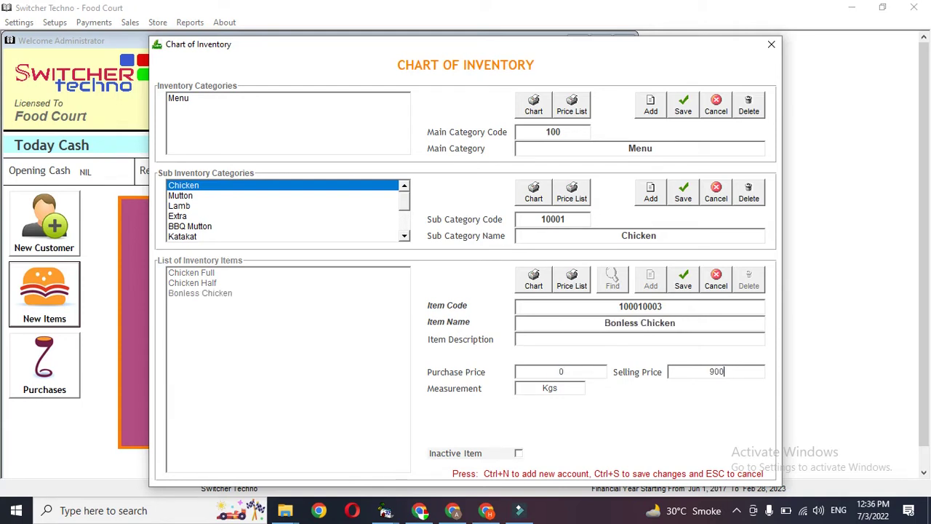
pyautogui.press('Return')
pyautogui.click(195, 284)
pyautogui.click(203, 293)
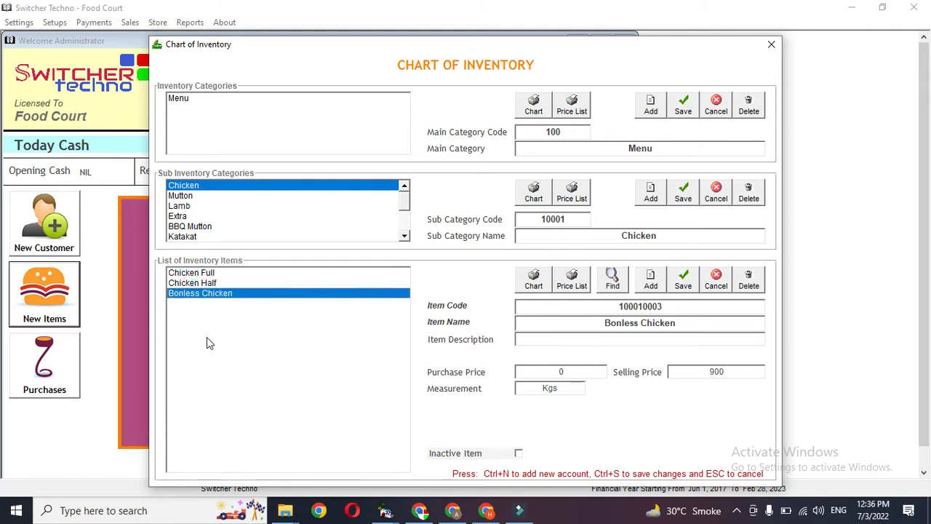
# - Delete the Mutton Karahi and Bakra Karahi items from the Mutton subcategory
pyautogui.click(191, 196)
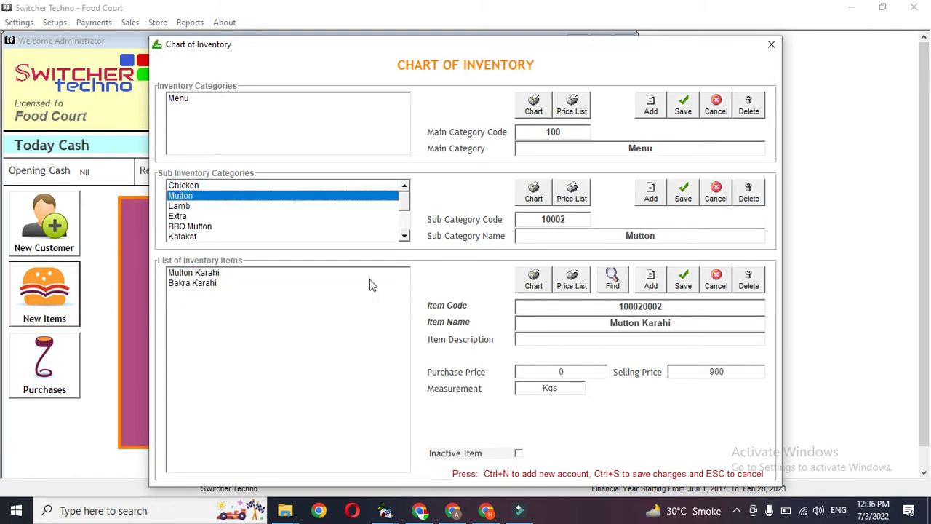
pyautogui.click(323, 290)
pyautogui.click(747, 280)
pyautogui.press('Return')
pyautogui.click(747, 279)
pyautogui.press('Return')
# - Add an item named Mutton to the Mutton subcategory with a selling price of 1800
pyautogui.click(649, 286)
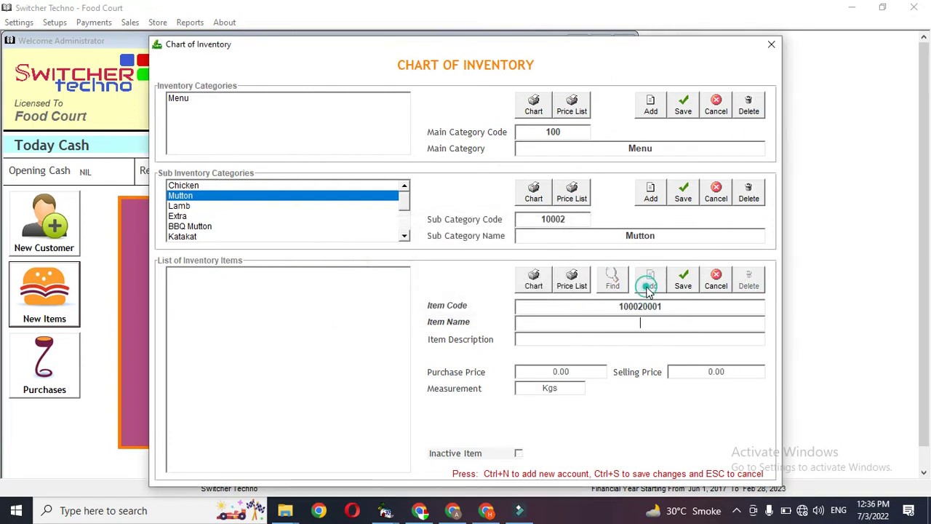
pyautogui.write('Mutton')
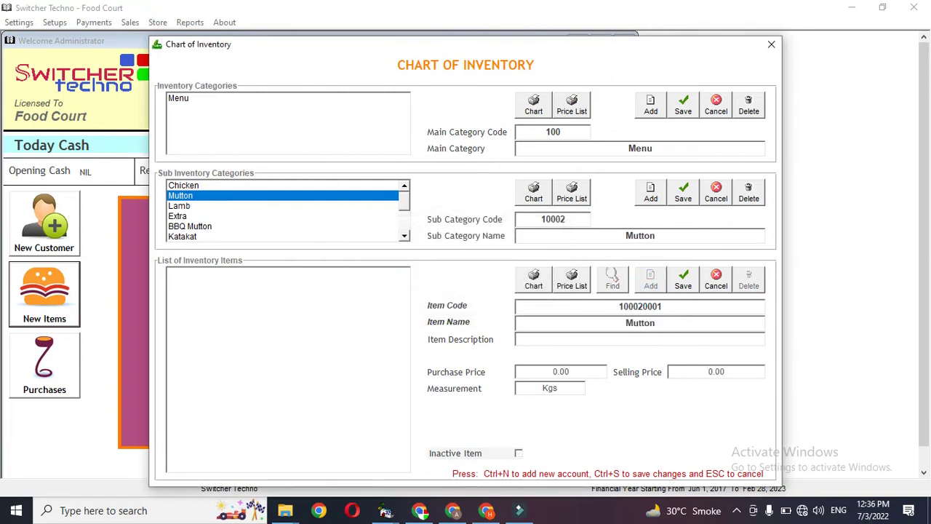
pyautogui.press('Return')
pyautogui.press('Return')
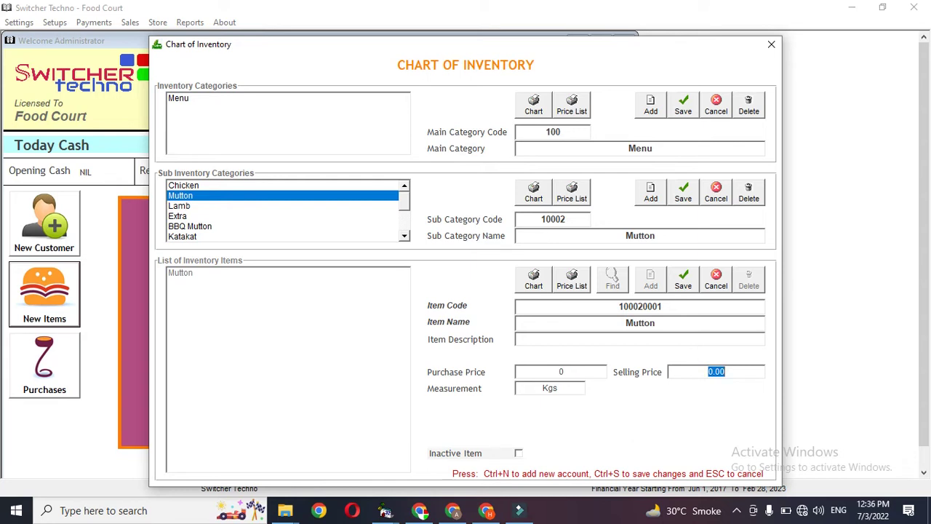
pyautogui.write('18')
pyautogui.press('Return')
# - Close the inventory chart and start a counter sale order for table 1
pyautogui.click(182, 217)
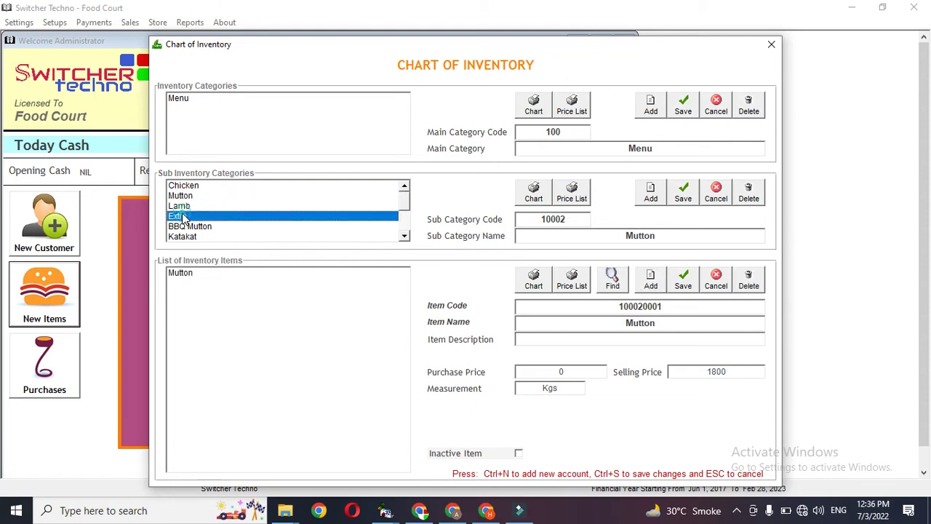
pyautogui.click(179, 206)
pyautogui.click(764, 51)
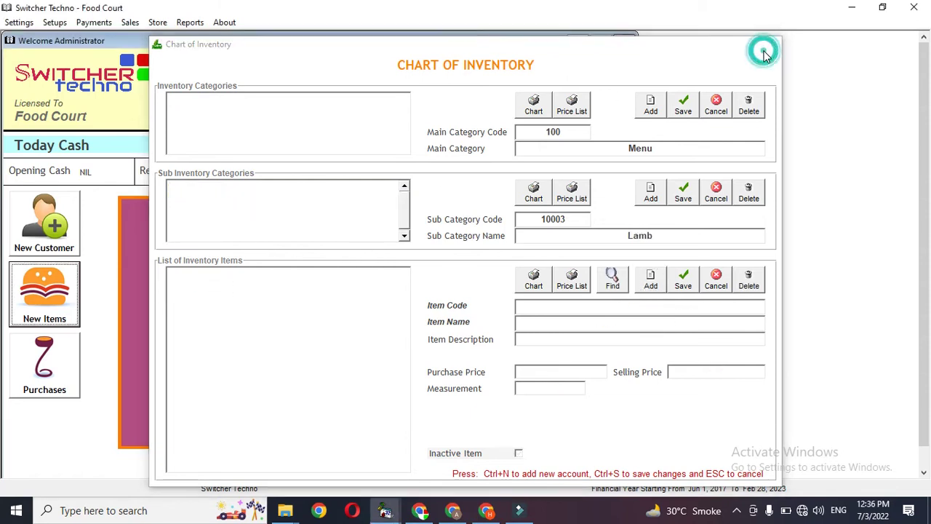
pyautogui.click(129, 25)
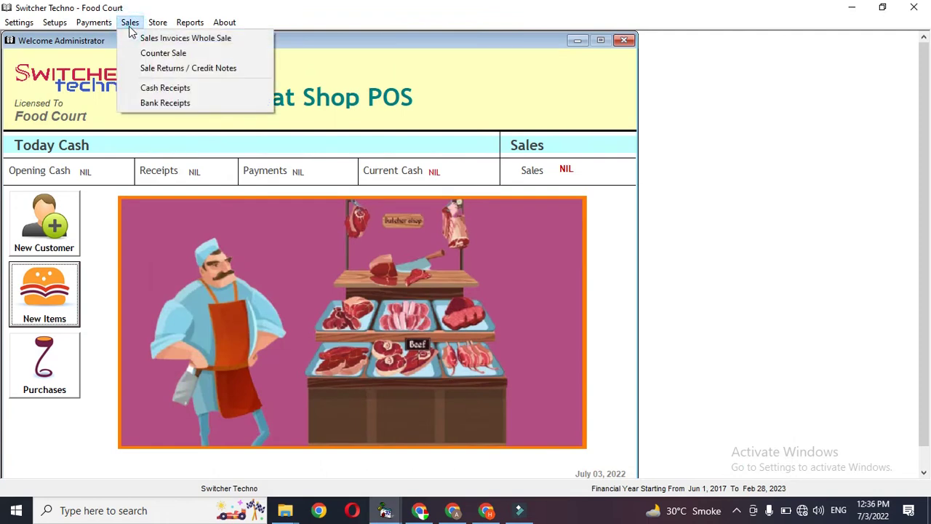
pyautogui.click(149, 59)
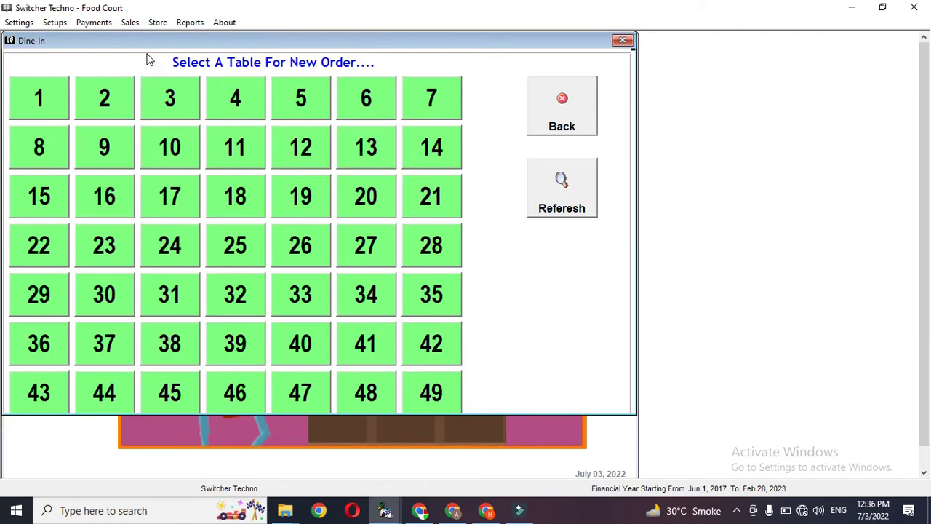
pyautogui.click(40, 102)
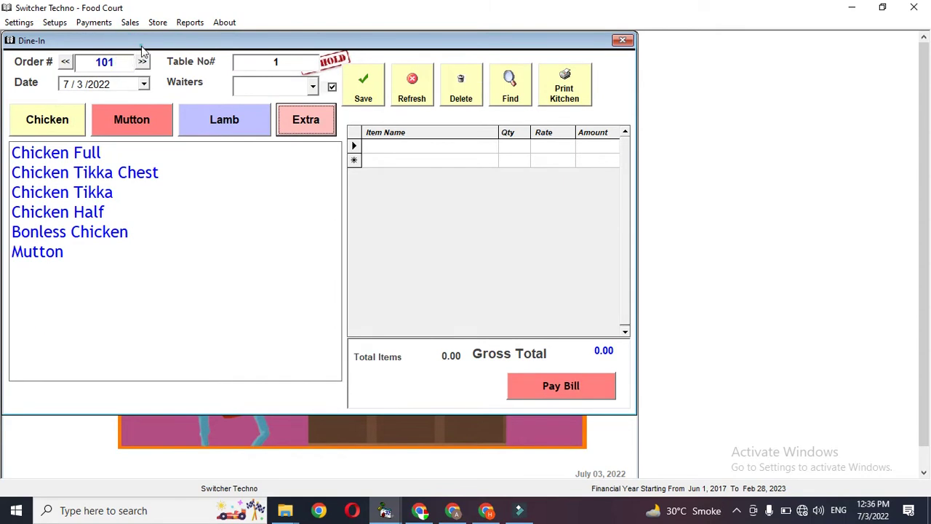
# - Check the order's item categories and add Chicken Full from the Chicken category with a quantity of 2
pyautogui.click(69, 154)
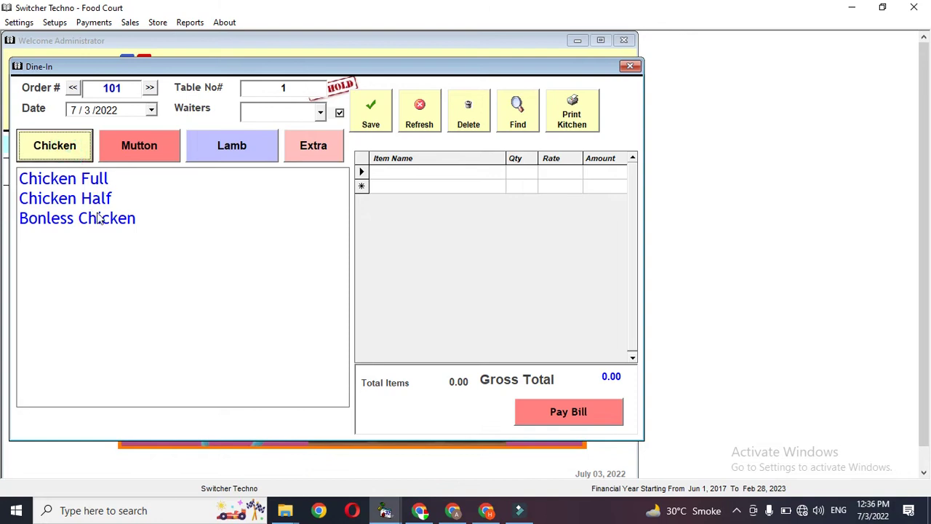
pyautogui.click(130, 154)
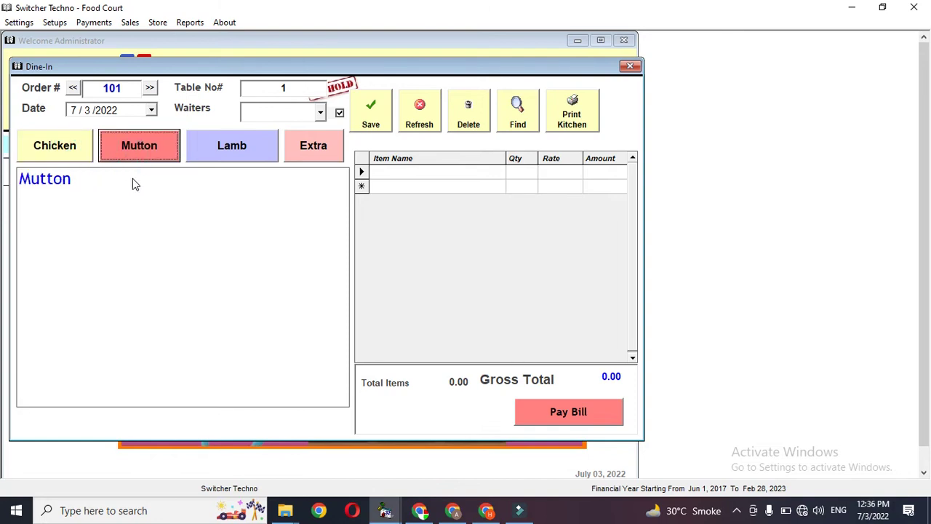
pyautogui.click(214, 152)
pyautogui.click(82, 158)
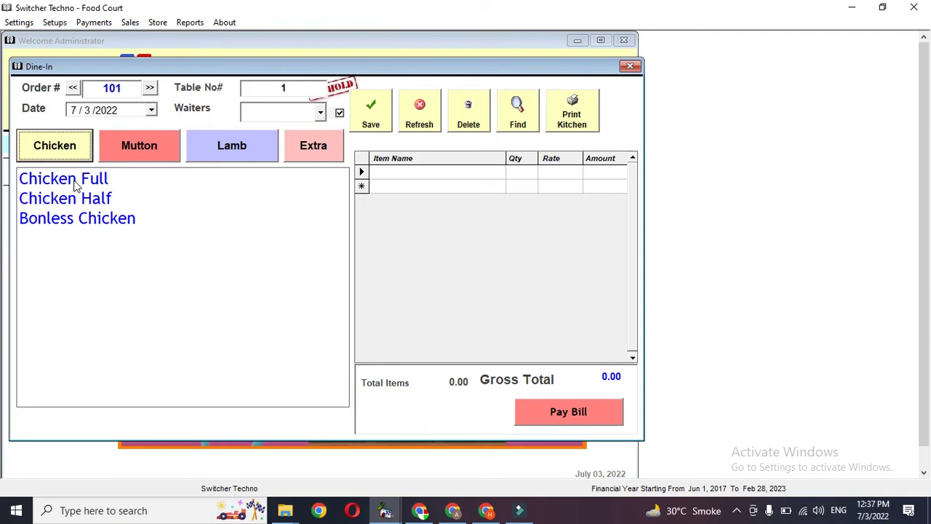
pyautogui.click(76, 182)
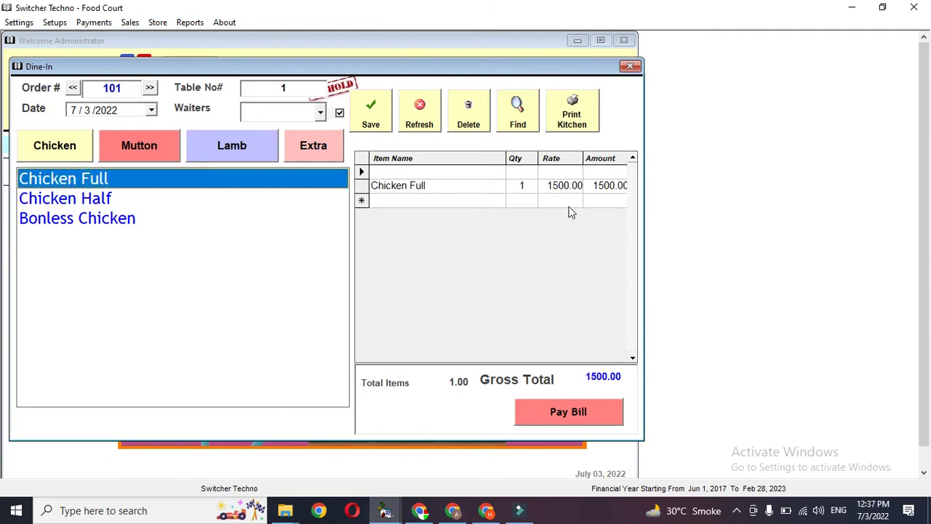
pyautogui.click(201, 190)
pyautogui.click(532, 187)
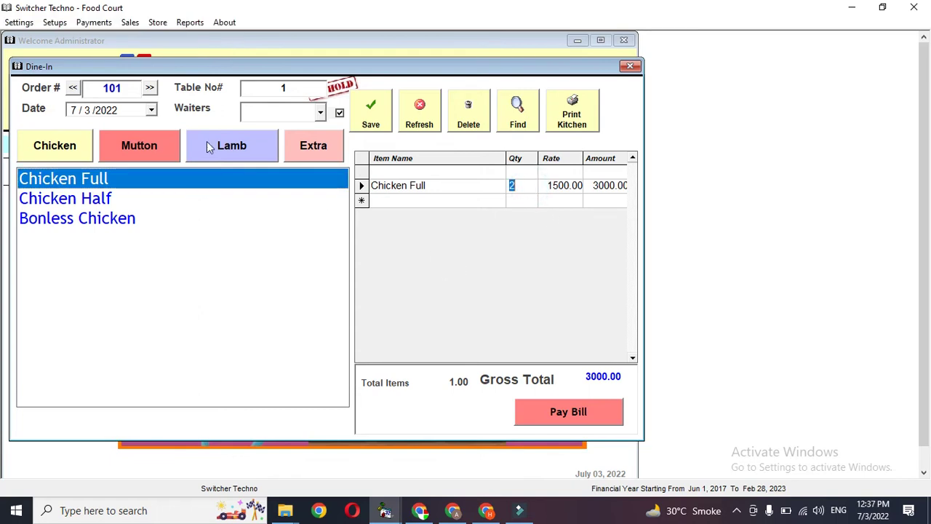
# - Add one Mutton item to the order and proceed to the bill payment
pyautogui.click(144, 138)
pyautogui.click(71, 181)
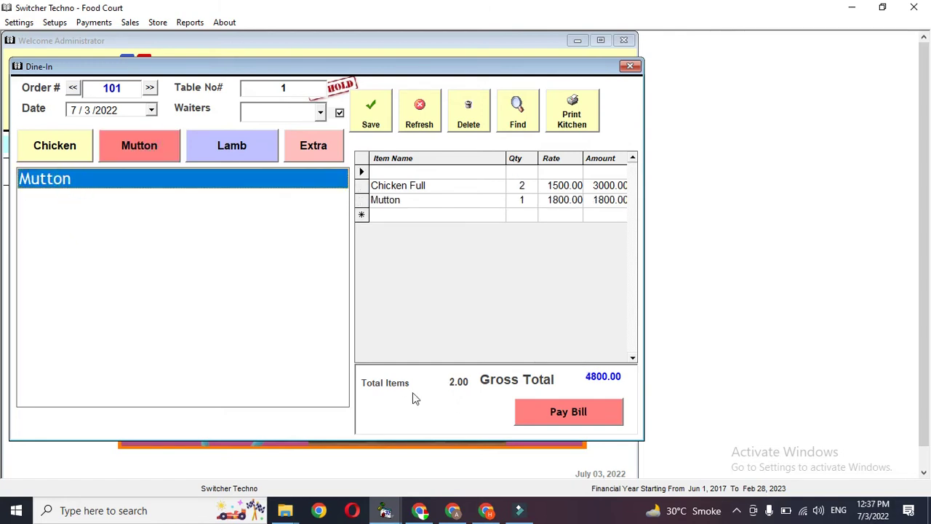
pyautogui.doubleClick(601, 377)
pyautogui.click(593, 404)
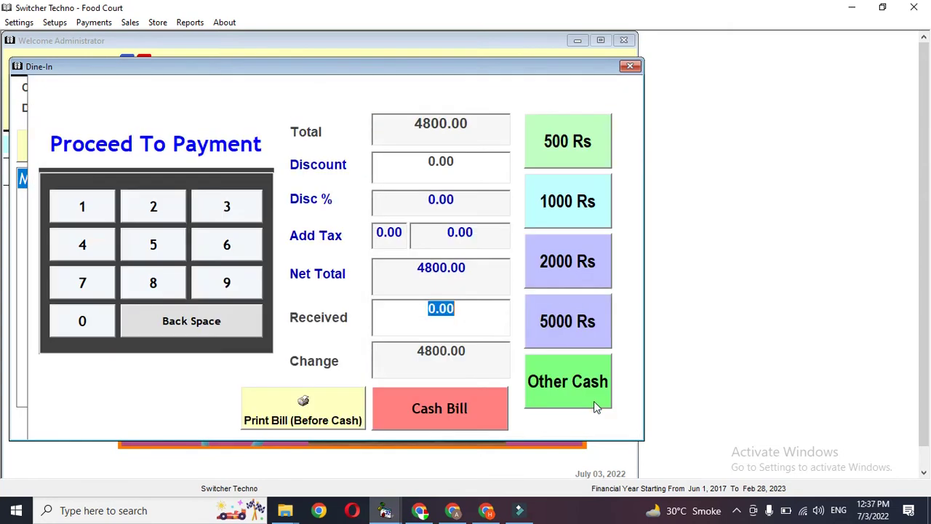
# - Enter 5000 as the cash received for the bill
pyautogui.click(462, 311)
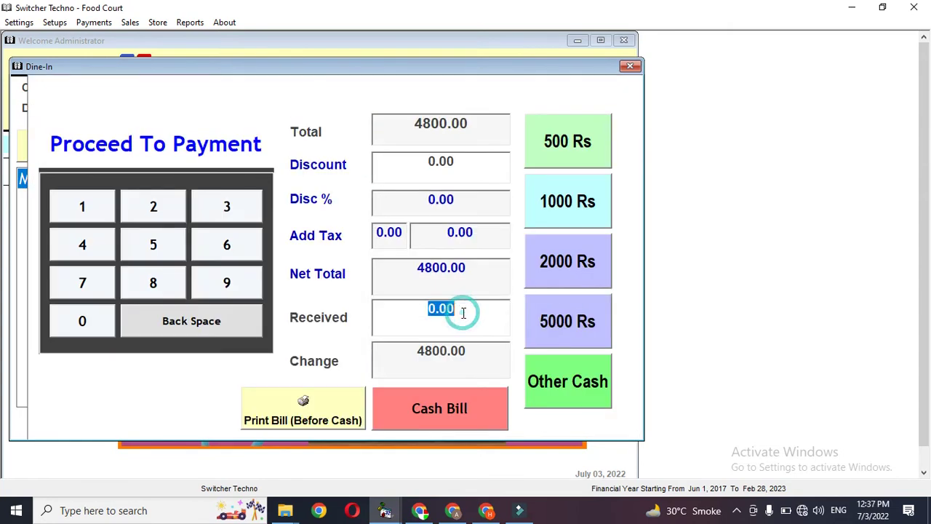
pyautogui.write('5000')
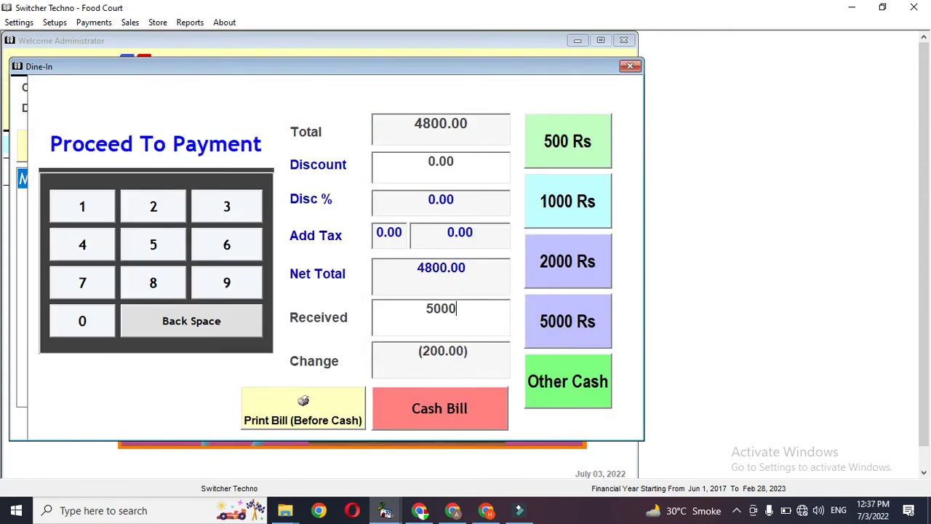
pyautogui.click(427, 374)
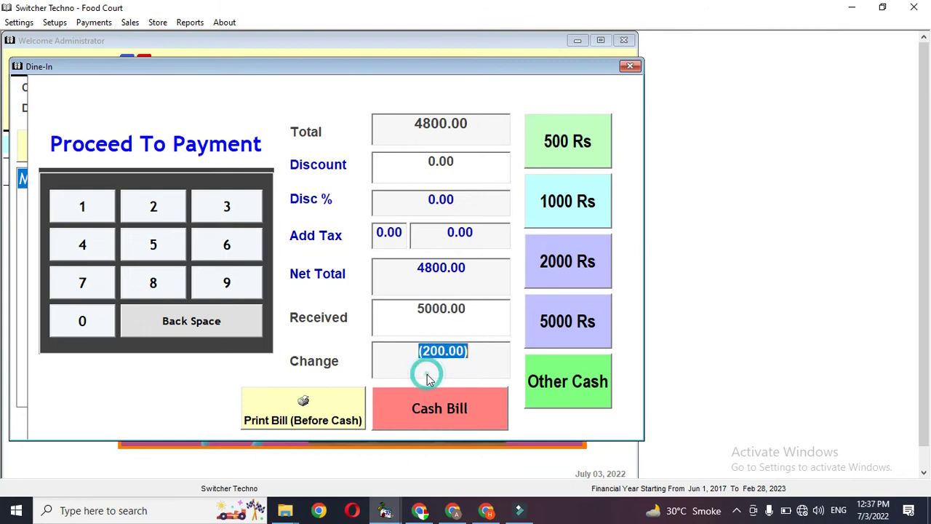
# - Finalize the order as a cash bill, dismiss saving its print output, and close the Dine-In window
pyautogui.click(428, 393)
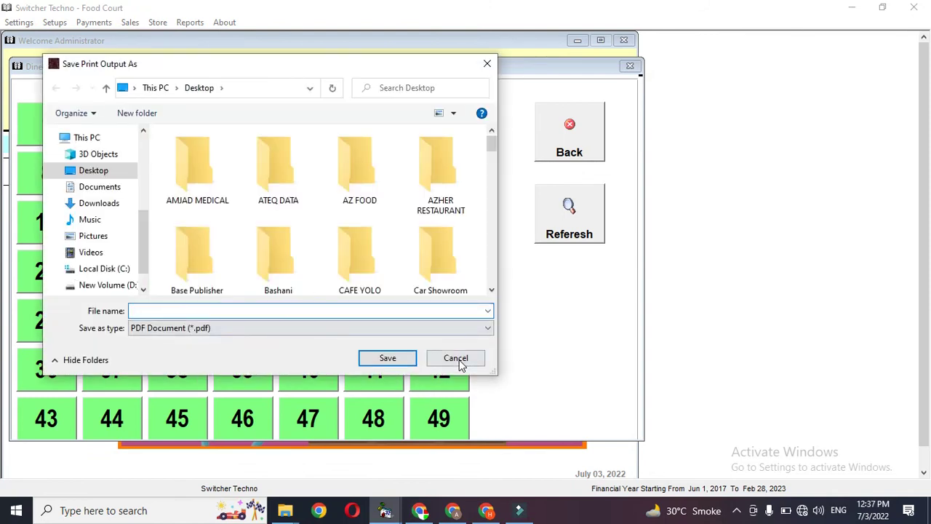
pyautogui.click(459, 361)
pyautogui.click(630, 66)
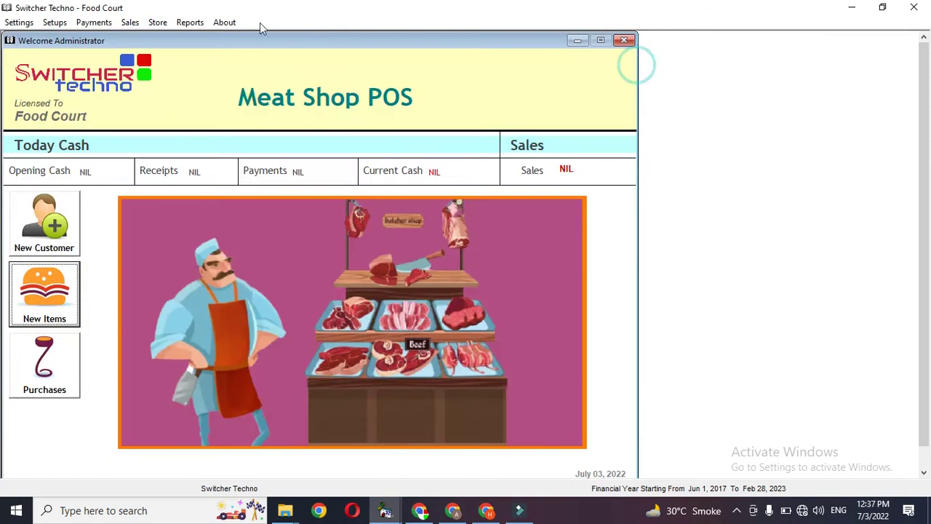
# - Display the Items Sale Summary report for all sales
pyautogui.click(196, 24)
pyautogui.moveTo(240, 92)
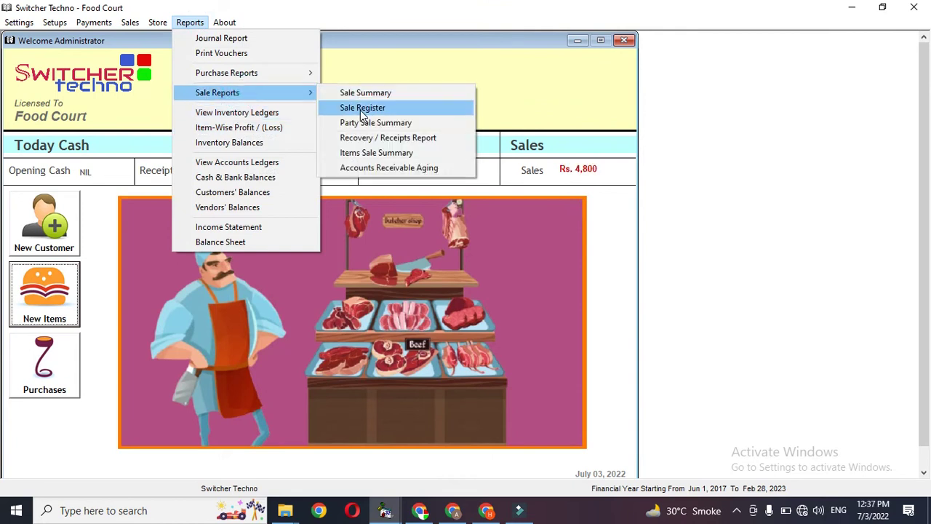
pyautogui.click(371, 152)
pyautogui.click(564, 104)
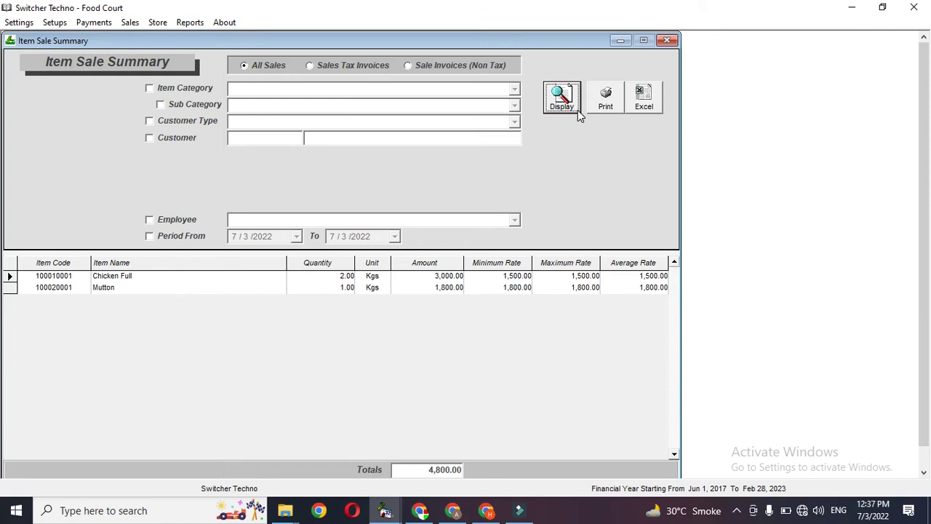
# - Preview the printable item sale report down to its grand total, then close the preview and the report
pyautogui.click(604, 102)
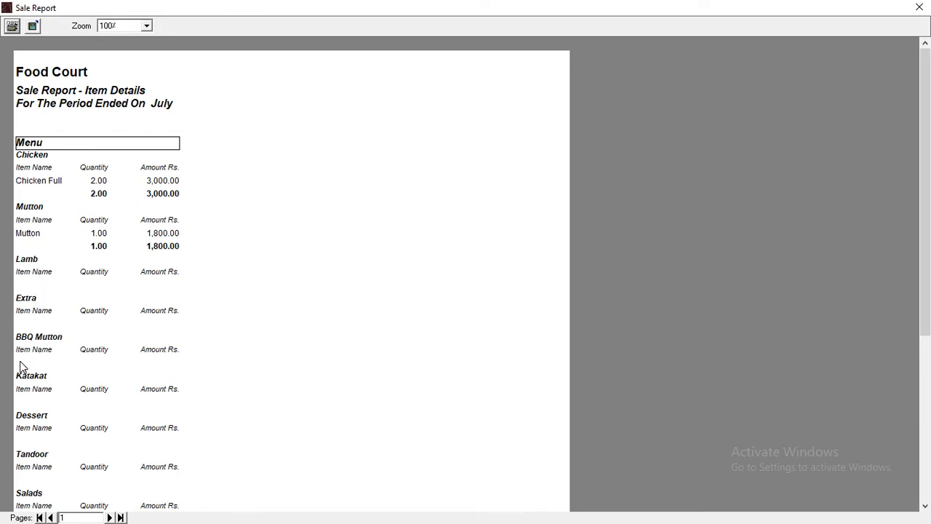
pyautogui.click(926, 379)
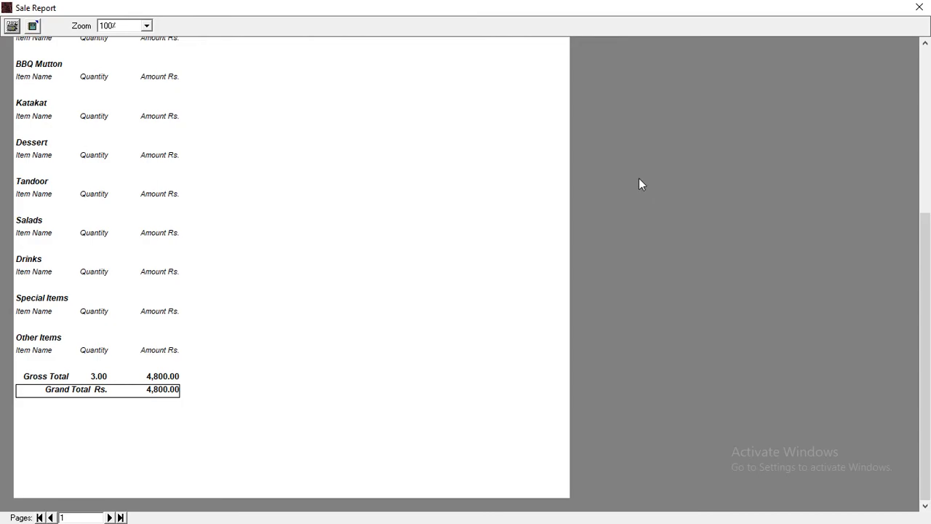
pyautogui.click(919, 7)
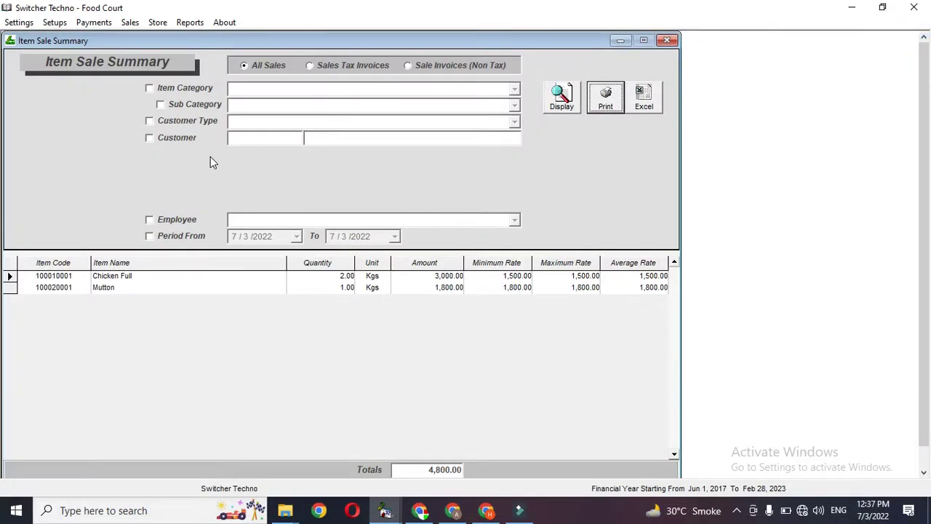
pyautogui.click(668, 40)
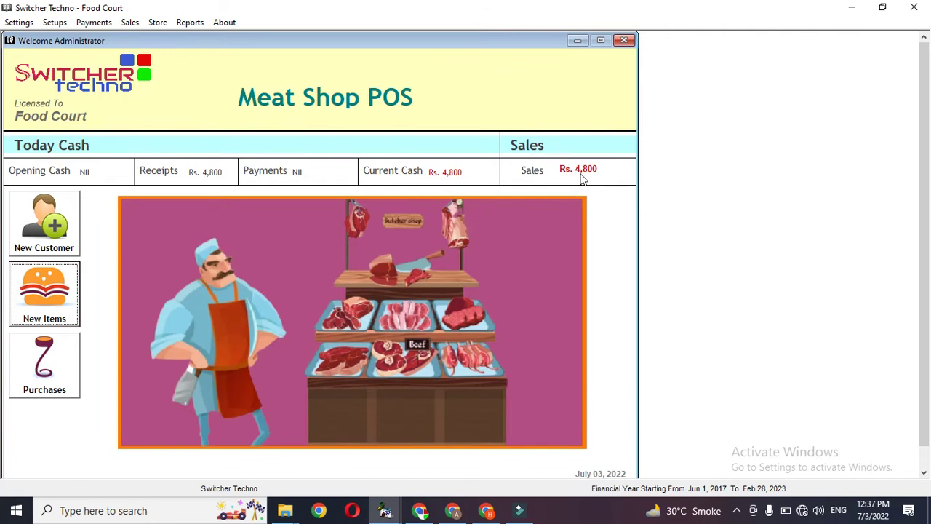
# - Open a purchase entry and select Agility logestic pvt ltd as the vendor
pyautogui.click(48, 364)
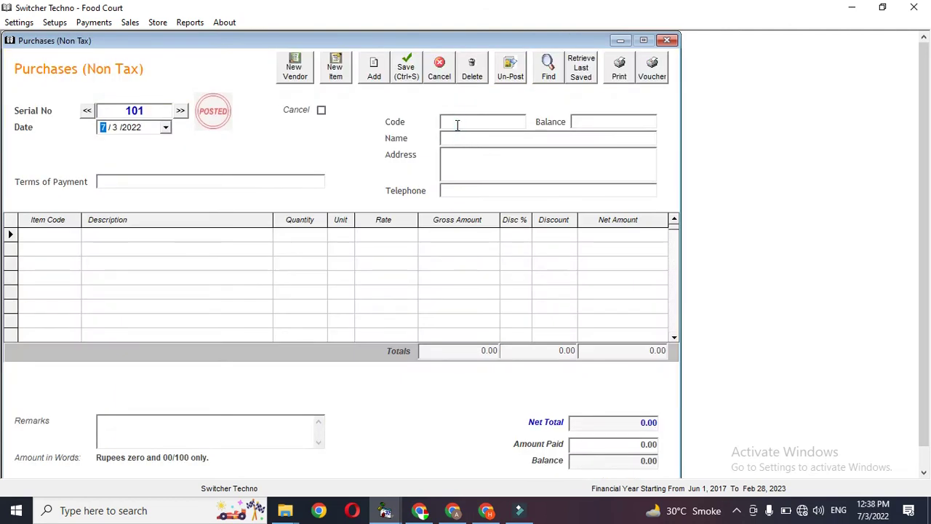
pyautogui.click(457, 122)
pyautogui.write('a')
pyautogui.press('Down')
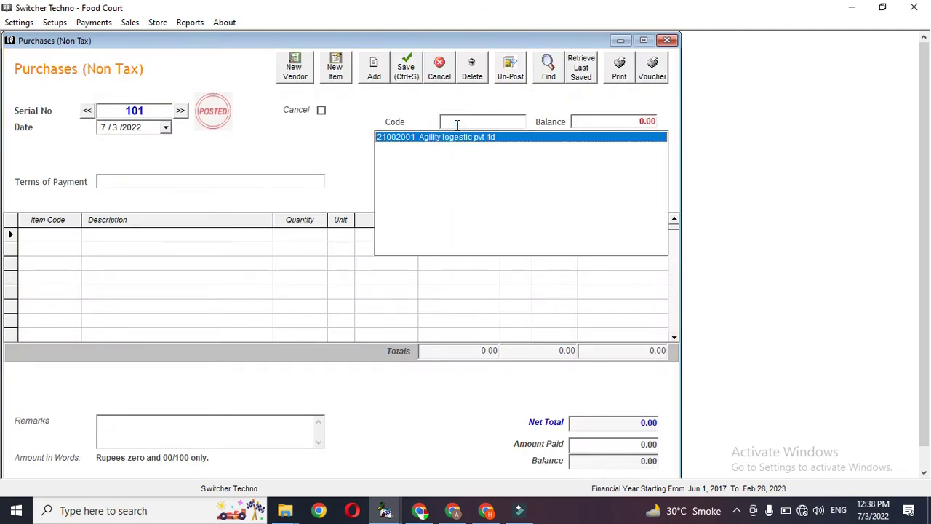
pyautogui.press('Return')
# - Add Chicken Full to the purchase with a quantity of 100 and a rate of 450, and save the purchase
pyautogui.click(70, 231)
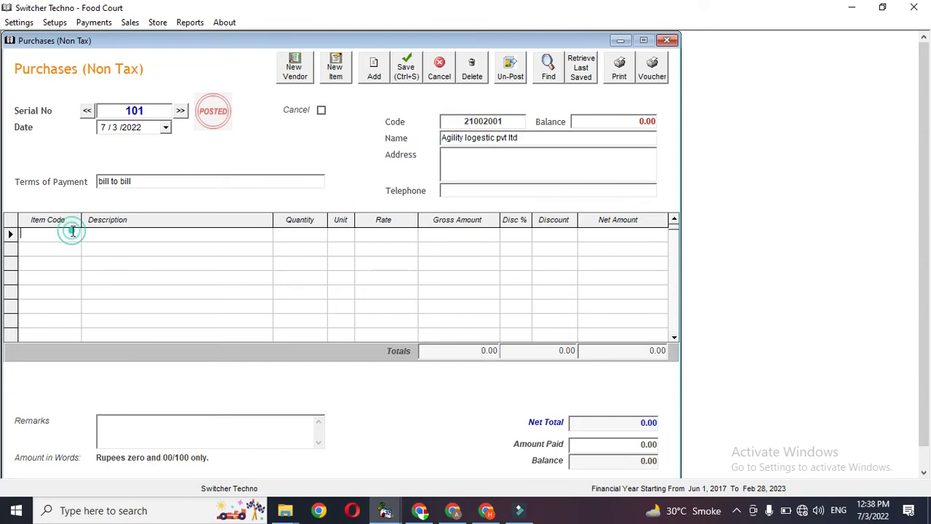
pyautogui.press('Down')
pyautogui.press('Return')
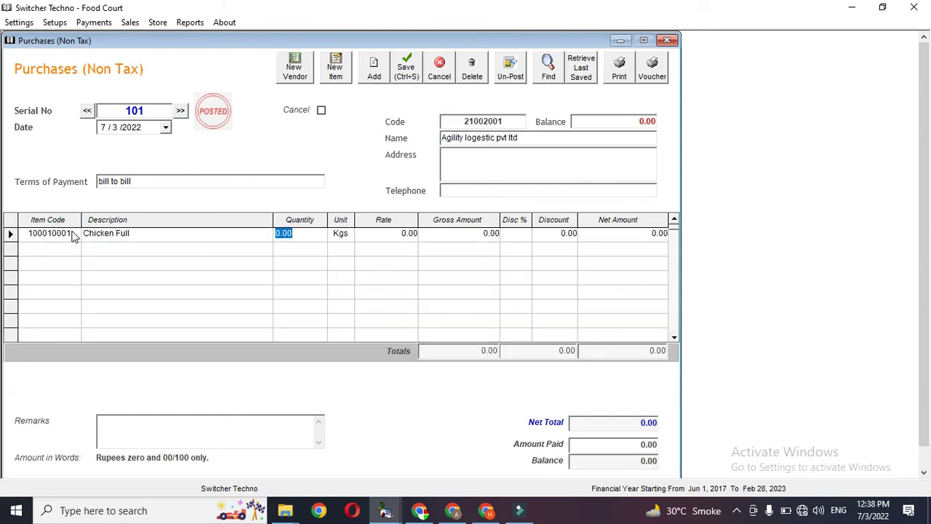
pyautogui.write('100')
pyautogui.press('Return')
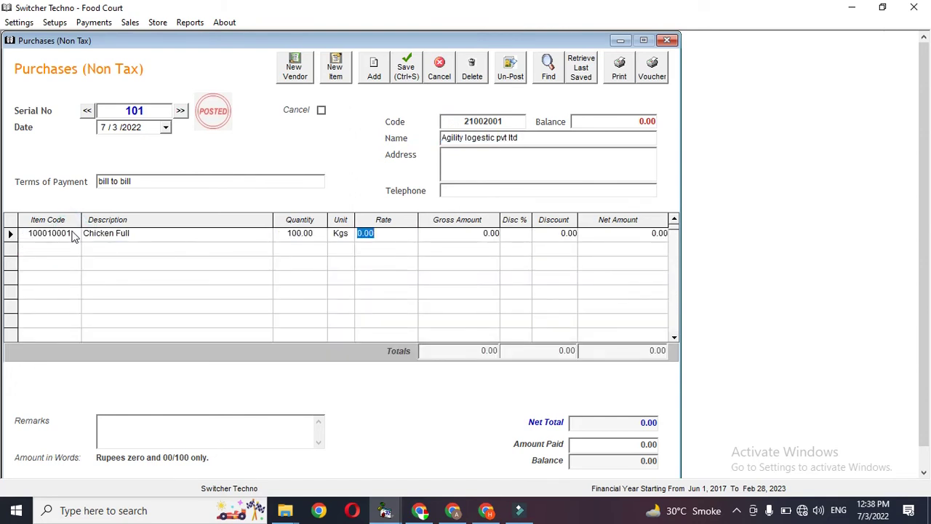
pyautogui.write('1')
pyautogui.write('50')
pyautogui.press('Return')
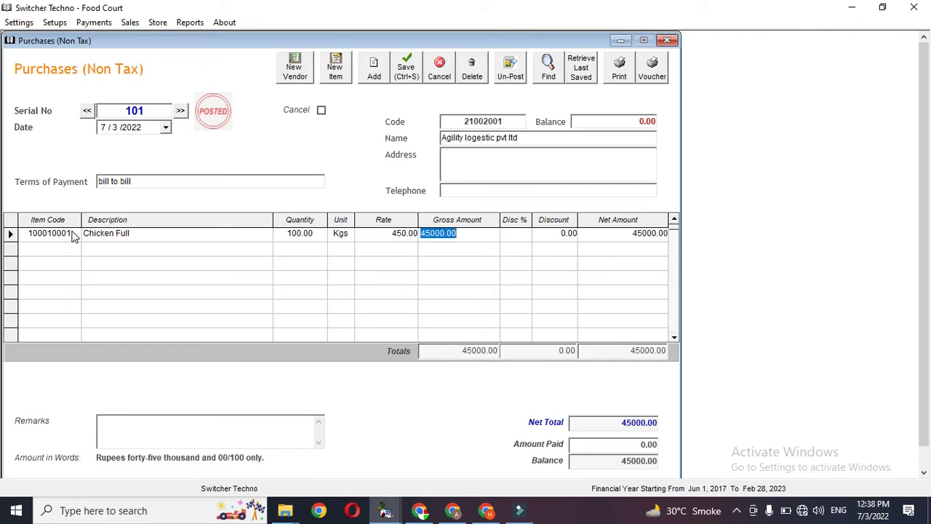
pyautogui.click(407, 83)
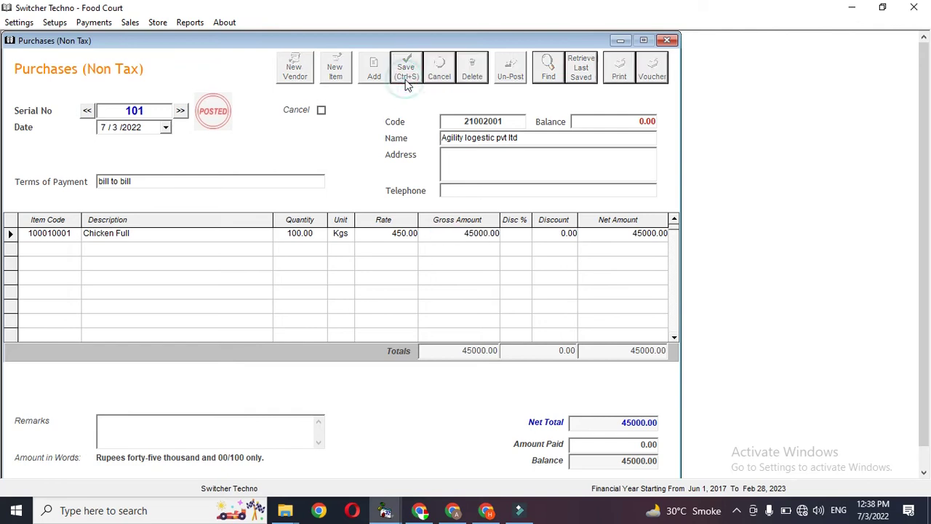
# - Display the Inventory Balances report for all inventory items
pyautogui.click(190, 23)
pyautogui.click(233, 142)
pyautogui.click(549, 172)
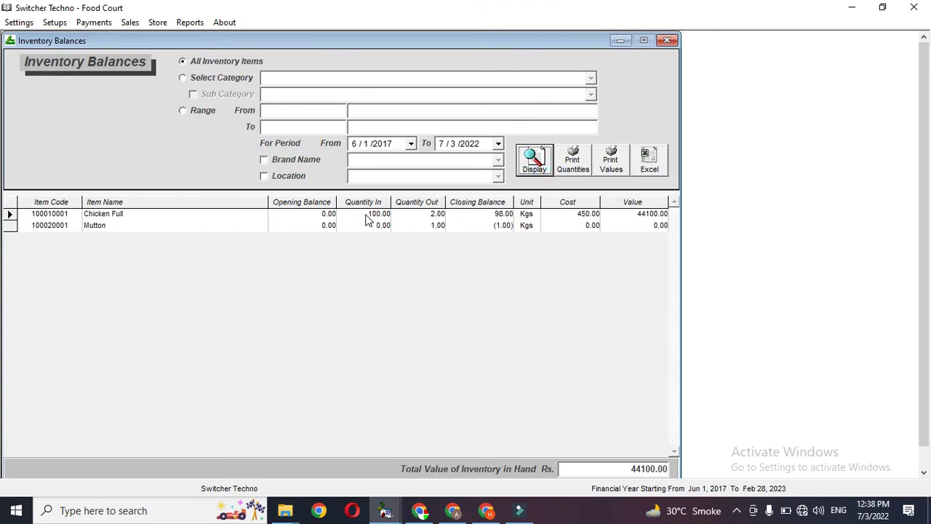
# - Open the Chicken Full inventory ledger from its balance row, preview its printout, and close the ledger
pyautogui.doubleClick(499, 216)
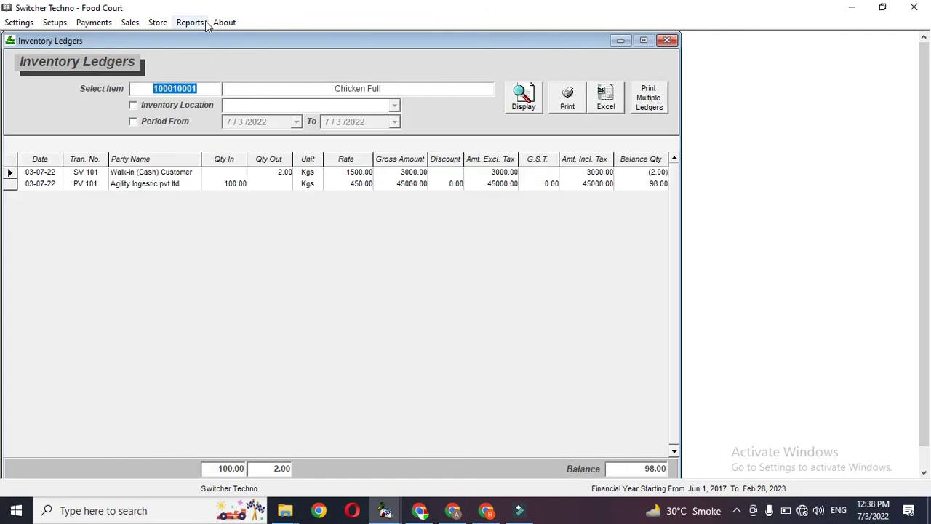
pyautogui.click(567, 102)
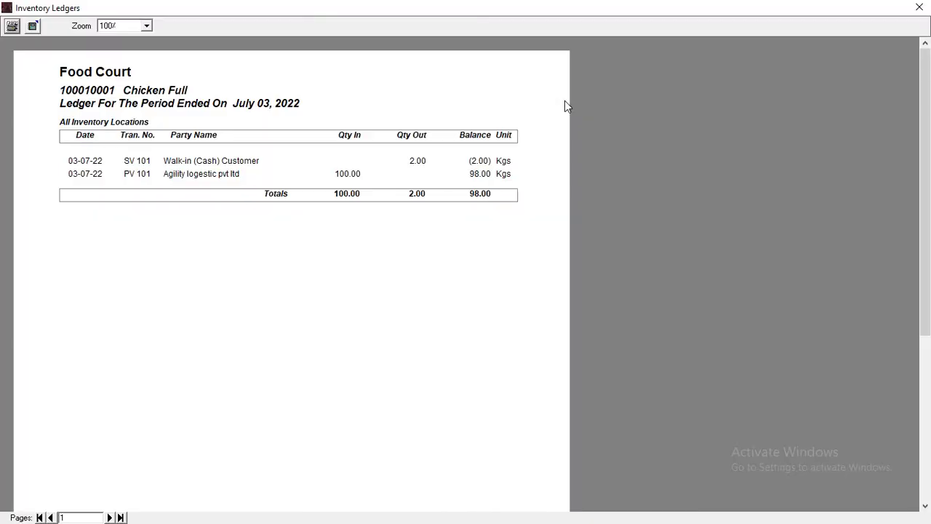
pyautogui.click(922, 7)
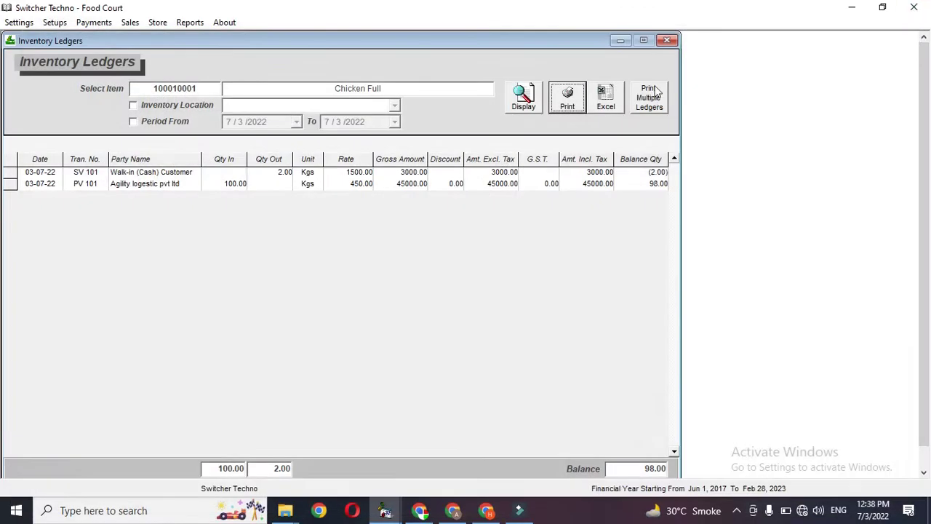
pyautogui.click(664, 45)
# - Display the Item-Wise Profit / (Loss) report for all inventory items, review the profits, and close it
pyautogui.click(190, 23)
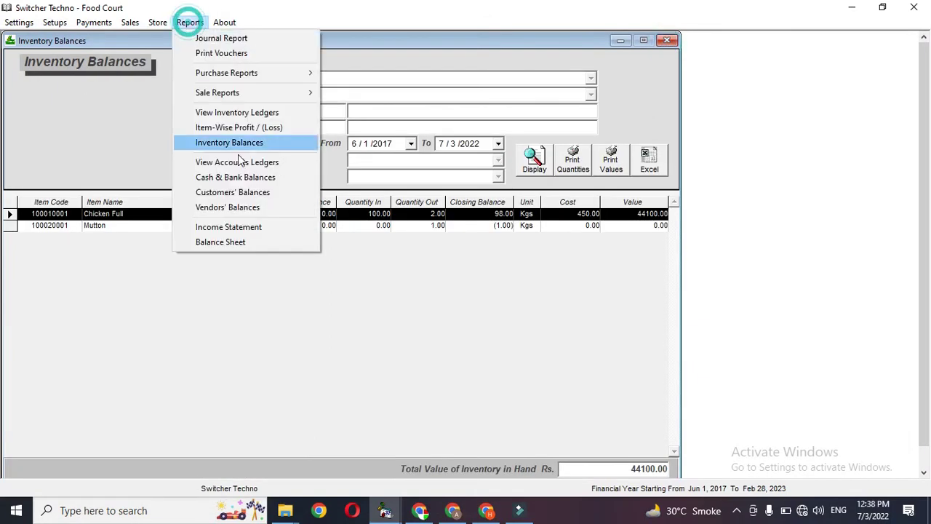
pyautogui.click(245, 129)
pyautogui.click(595, 91)
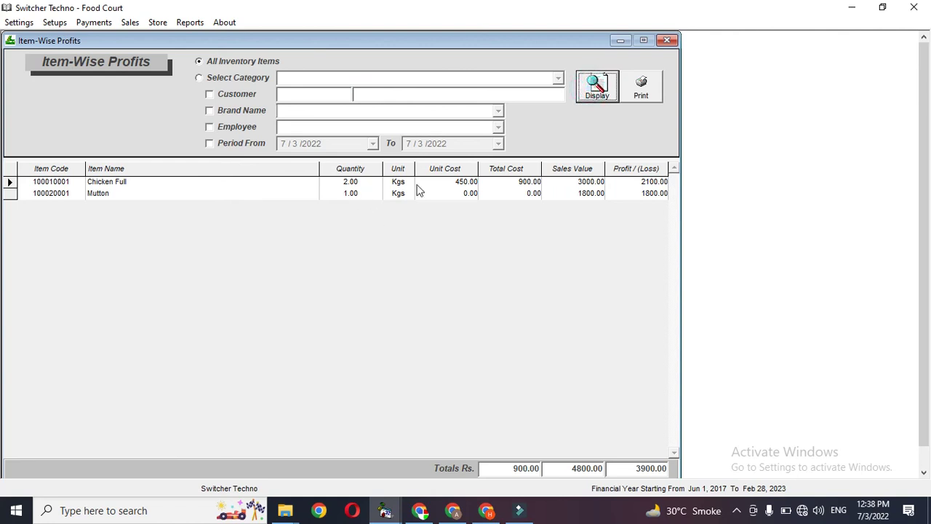
pyautogui.click(654, 205)
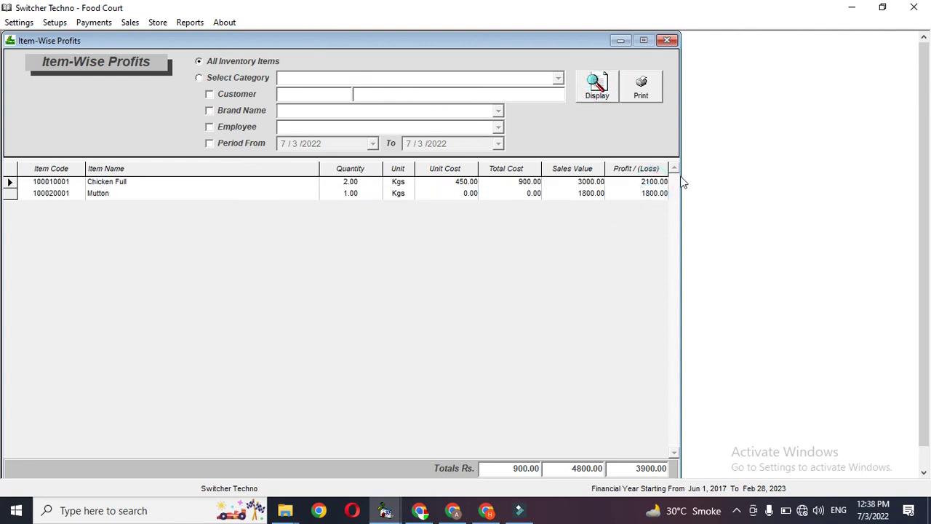
pyautogui.click(667, 40)
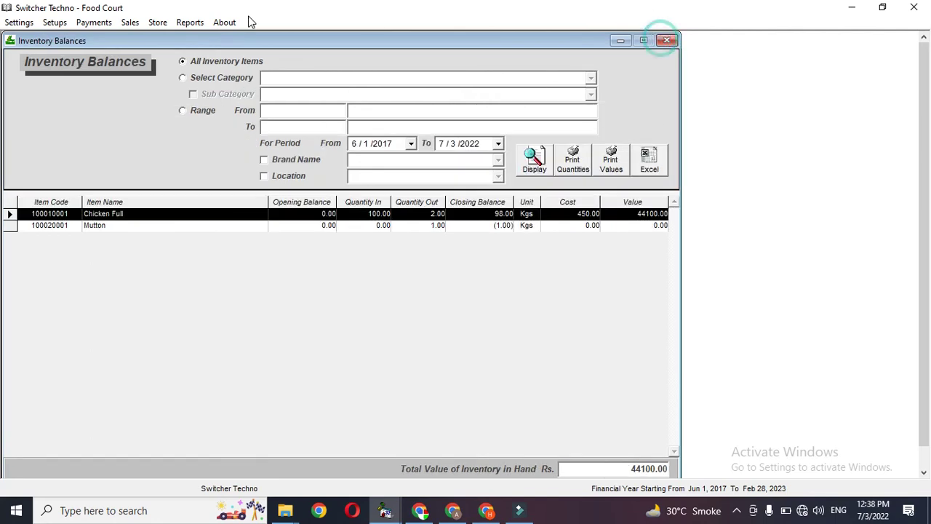
# - Display the Purchase Register report for all purchases
pyautogui.click(191, 23)
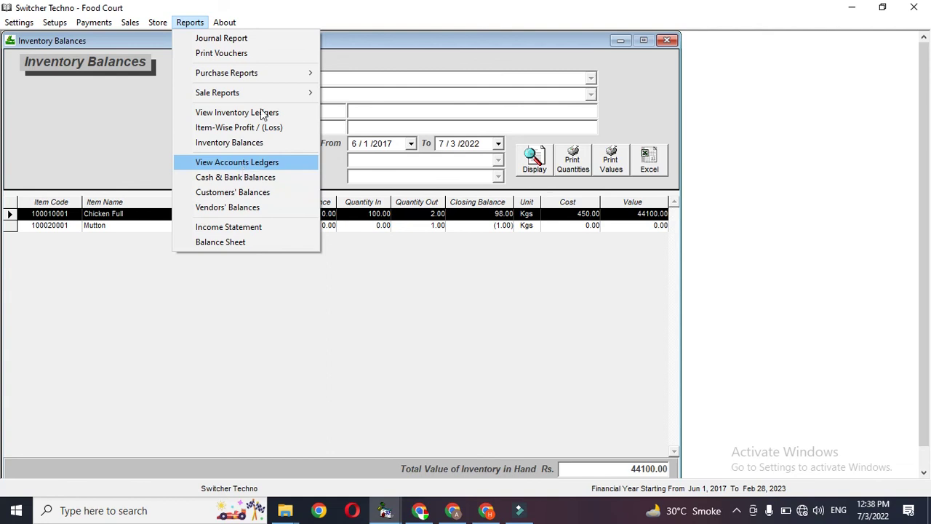
pyautogui.moveTo(265, 78)
pyautogui.click(348, 87)
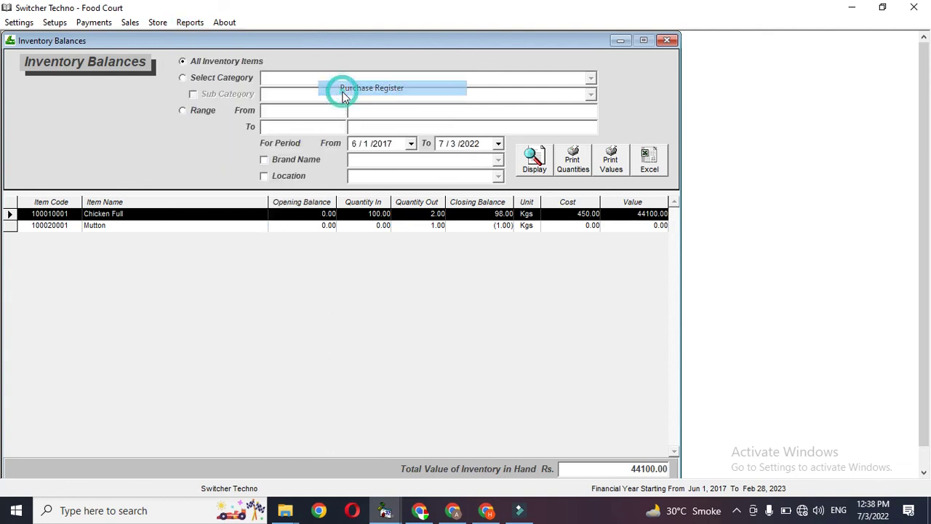
pyautogui.click(555, 106)
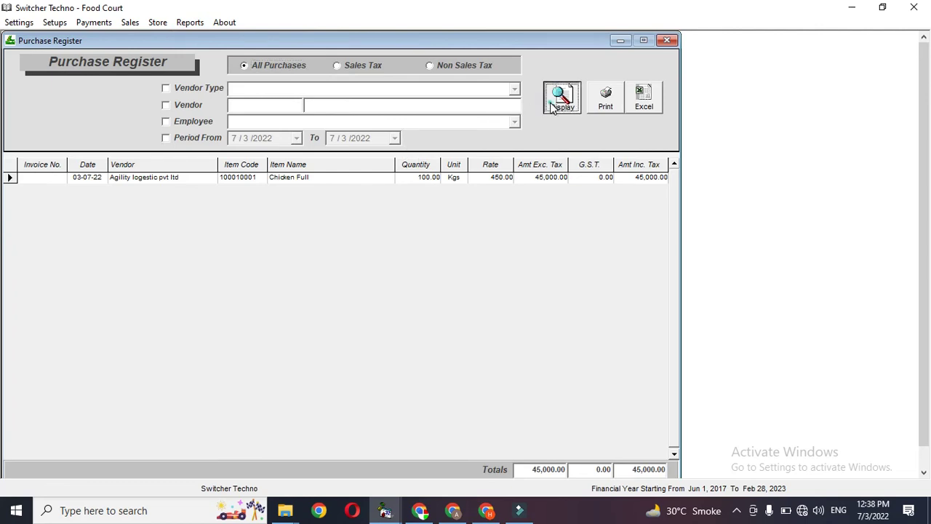
# - Close the Purchase Register, Inventory Balances and Purchases windows to return to the welcome dashboard
pyautogui.click(189, 22)
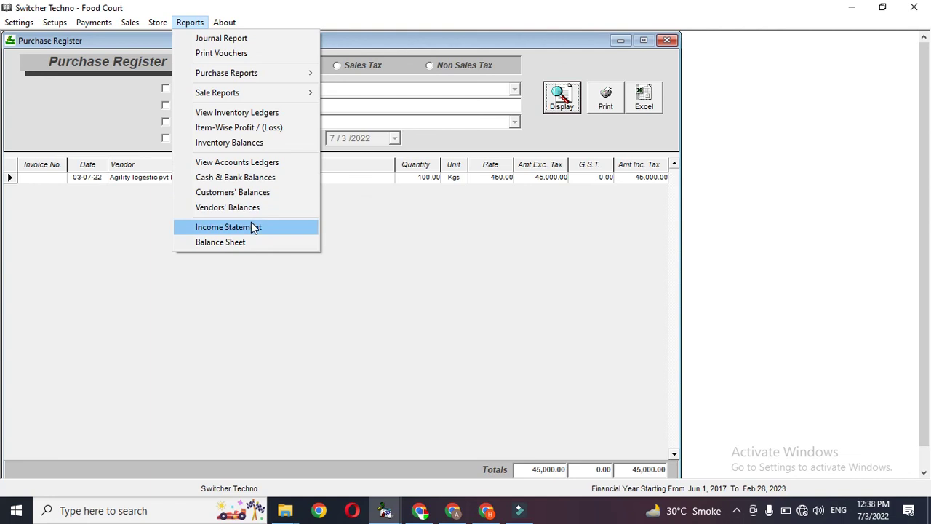
pyautogui.click(666, 40)
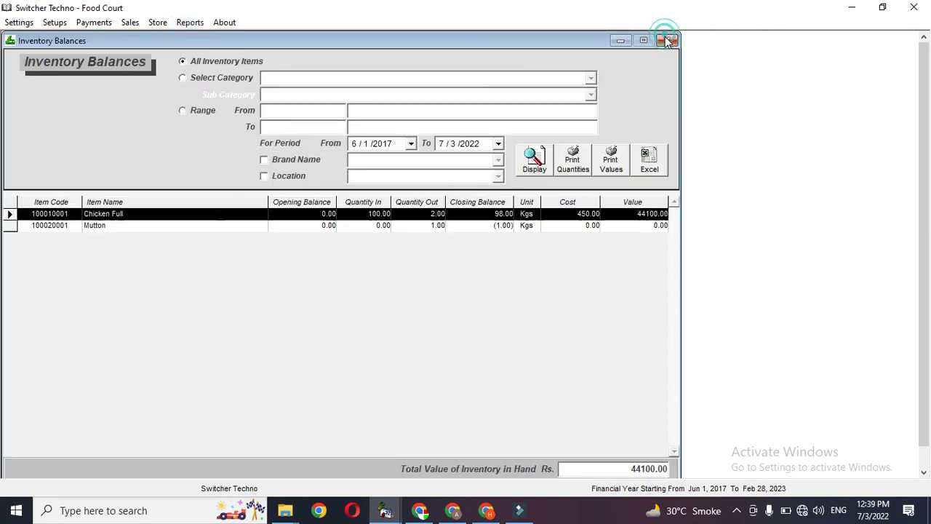
pyautogui.click(666, 38)
pyautogui.click(666, 39)
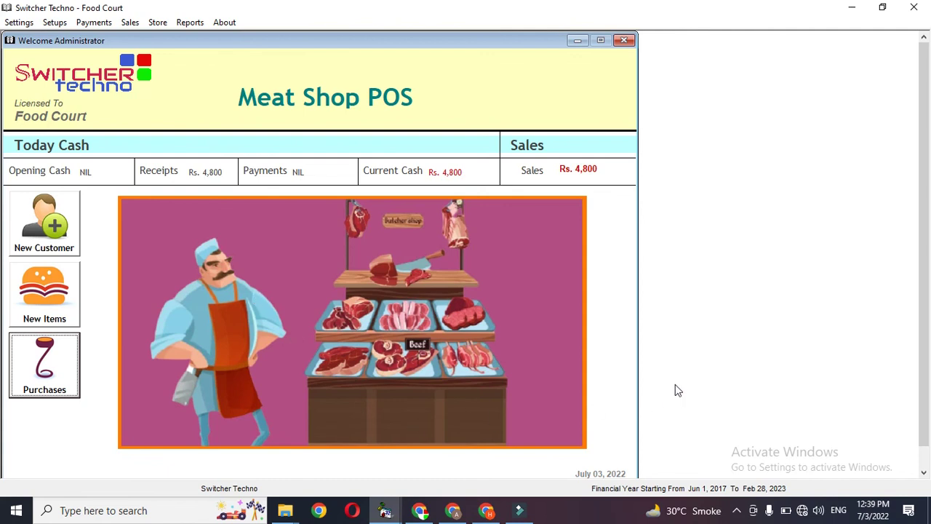
pyautogui.click(736, 510)
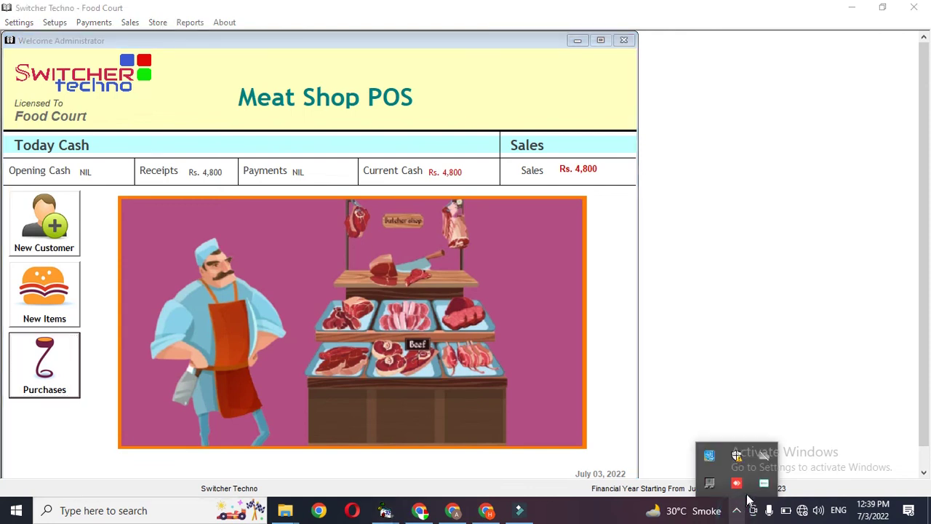